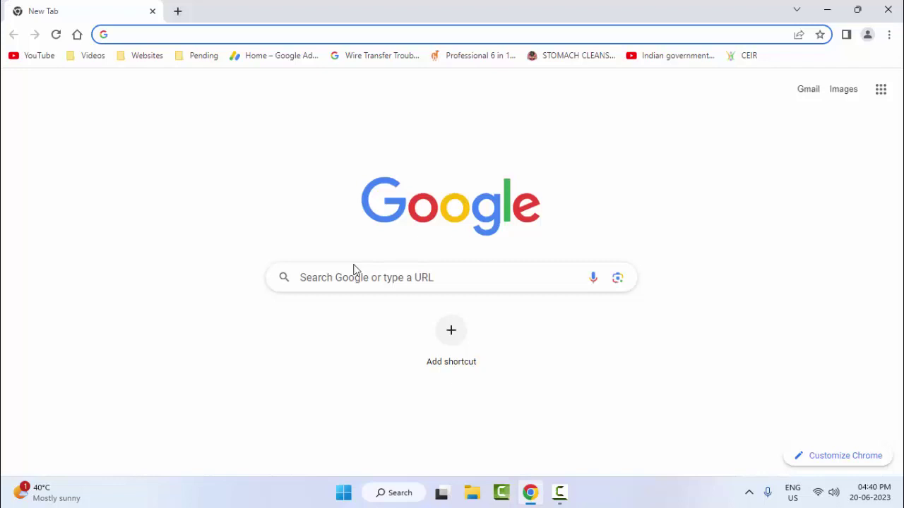
- On the Basic tab of Clear browsing data, set Time range to All time, then cancel
{"action": "key", "text": "ctrl+shift+Delete"}
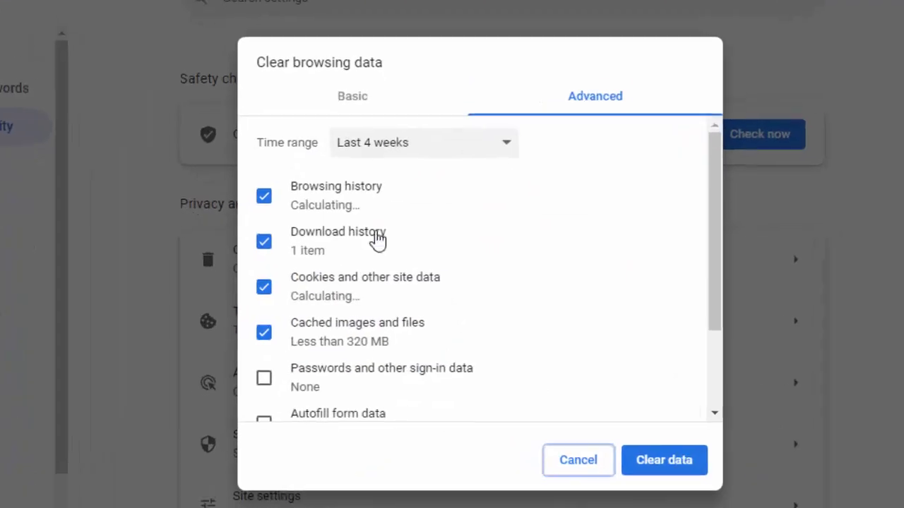
{"action": "left_click", "coordinate": [371, 104]}
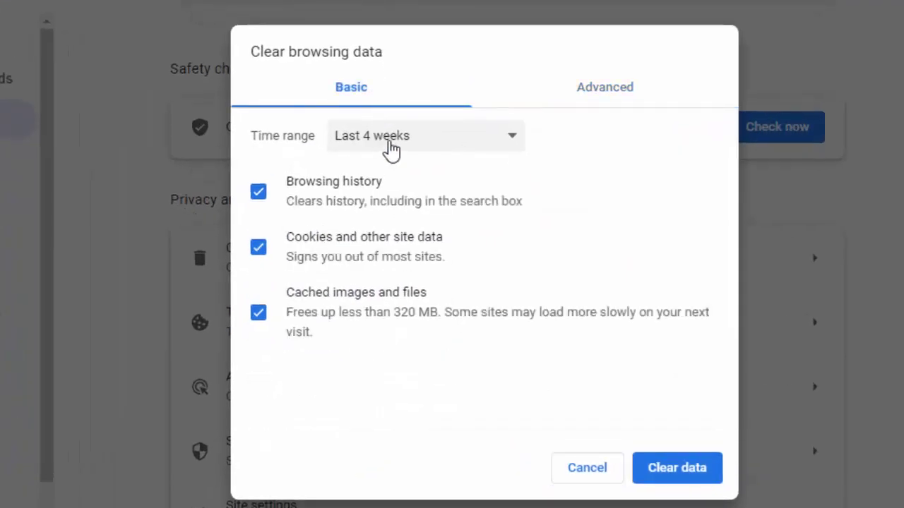
{"action": "left_click", "coordinate": [391, 149]}
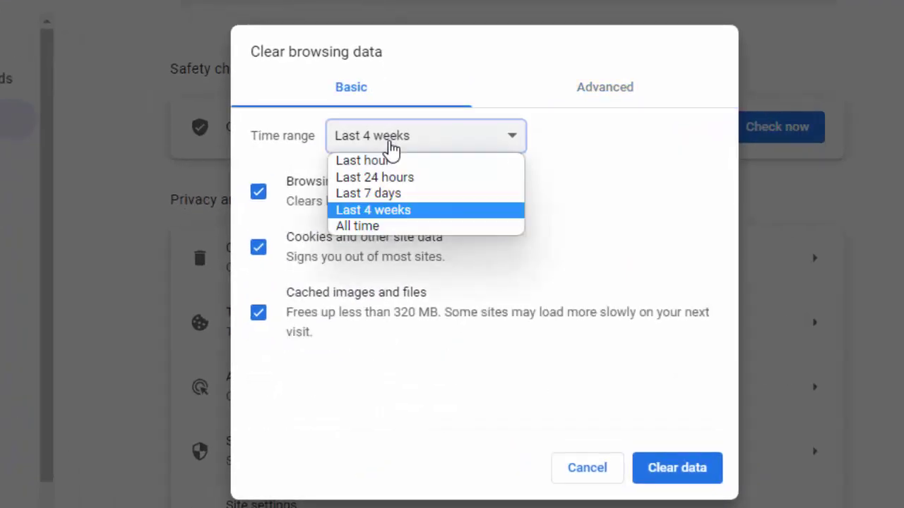
{"action": "left_click", "coordinate": [379, 227]}
{"action": "left_click", "coordinate": [260, 195]}
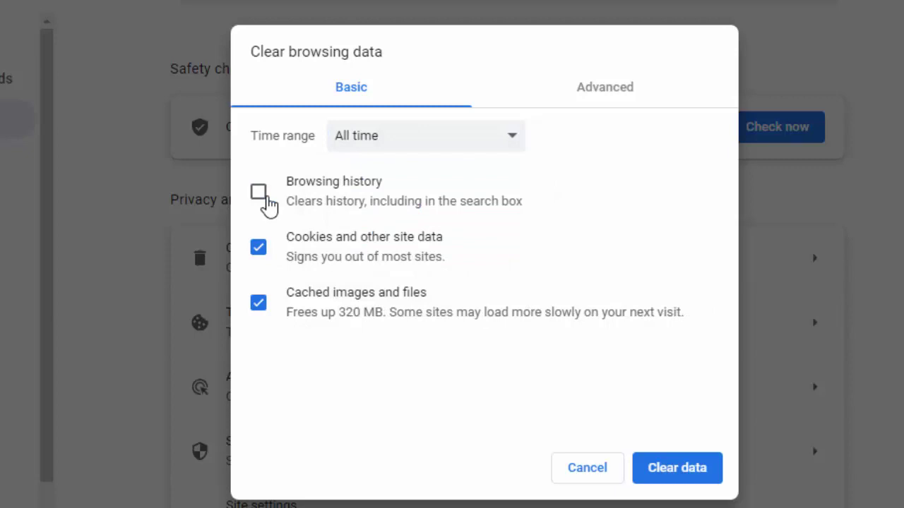
{"action": "left_click", "coordinate": [260, 194]}
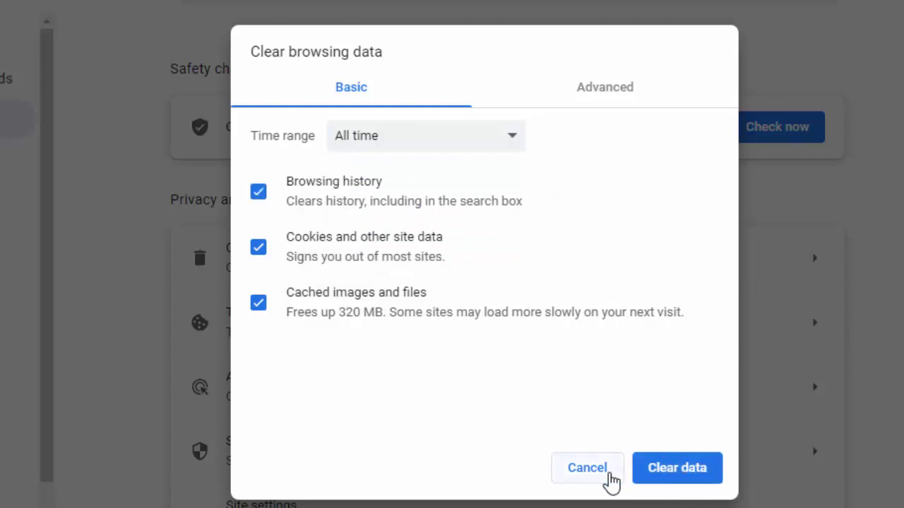
{"action": "left_click", "coordinate": [593, 478]}
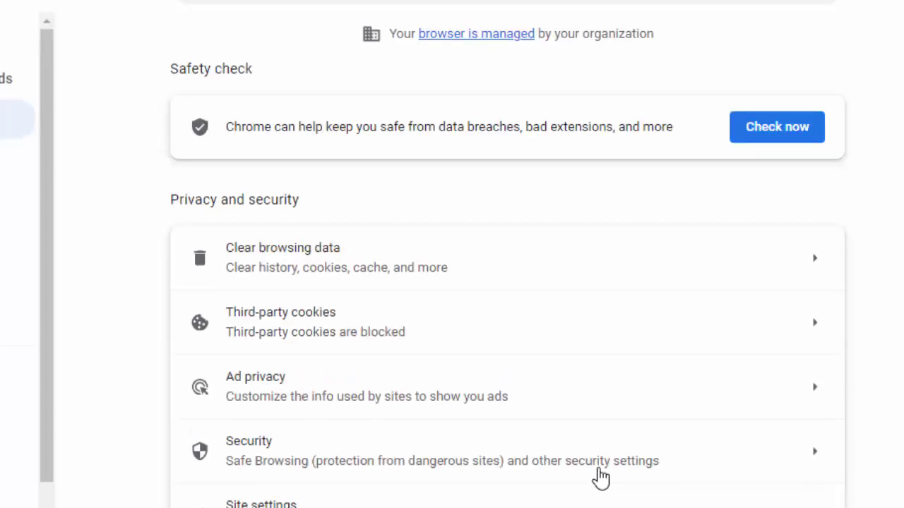
- On the Advanced tab, choose All time, tick passwords, autofill, site settings and hosted app data, then dismiss
{"action": "key", "text": "ctrl+shift+Delete"}
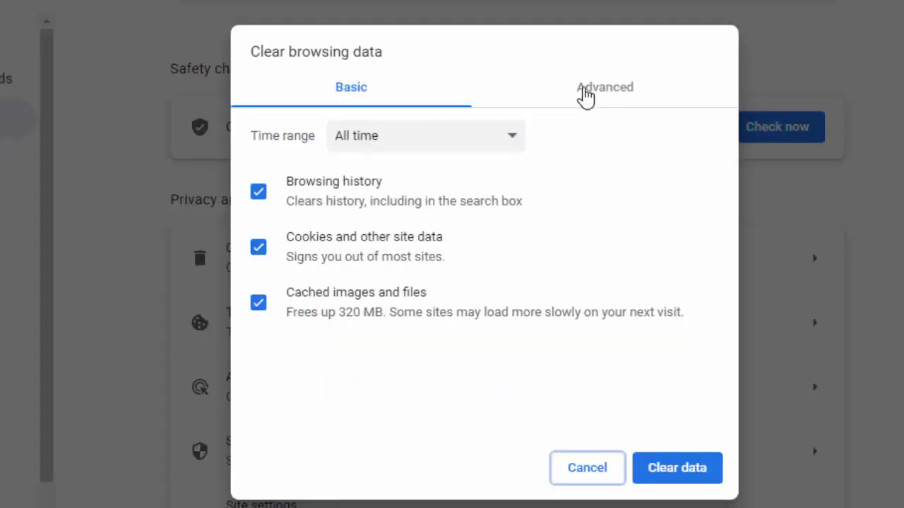
{"action": "left_click", "coordinate": [586, 92]}
{"action": "left_click", "coordinate": [446, 138]}
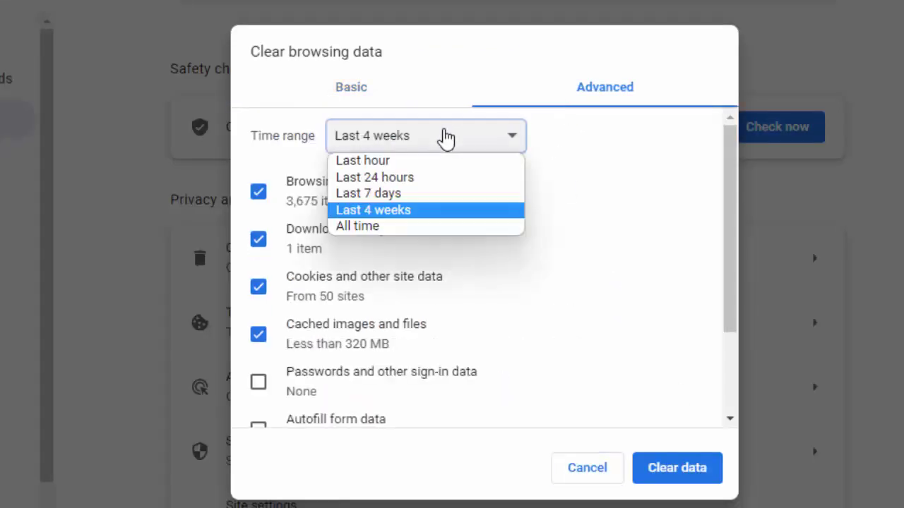
{"action": "left_click", "coordinate": [401, 226]}
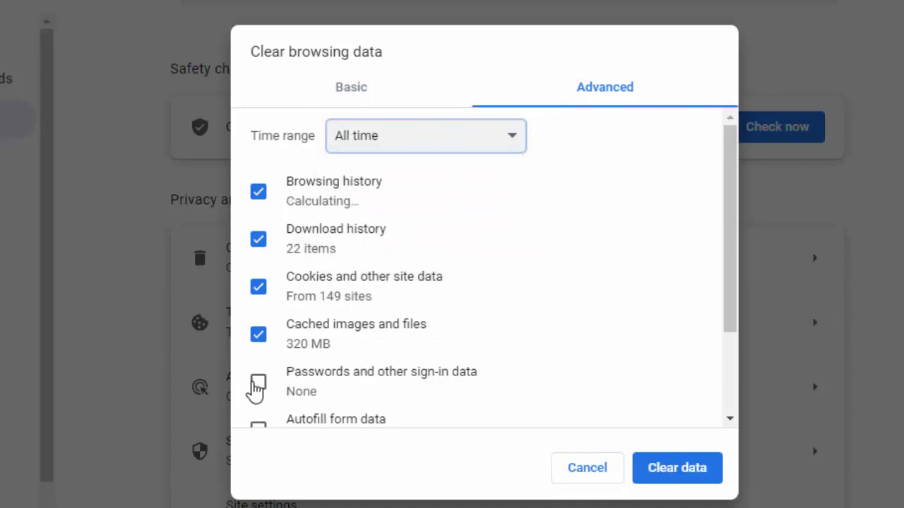
{"action": "left_click", "coordinate": [258, 384]}
{"action": "scroll", "coordinate": [281, 360], "scroll_direction": "down", "scroll_amount": 3}
{"action": "left_click", "coordinate": [258, 314]}
{"action": "left_click", "coordinate": [258, 357]}
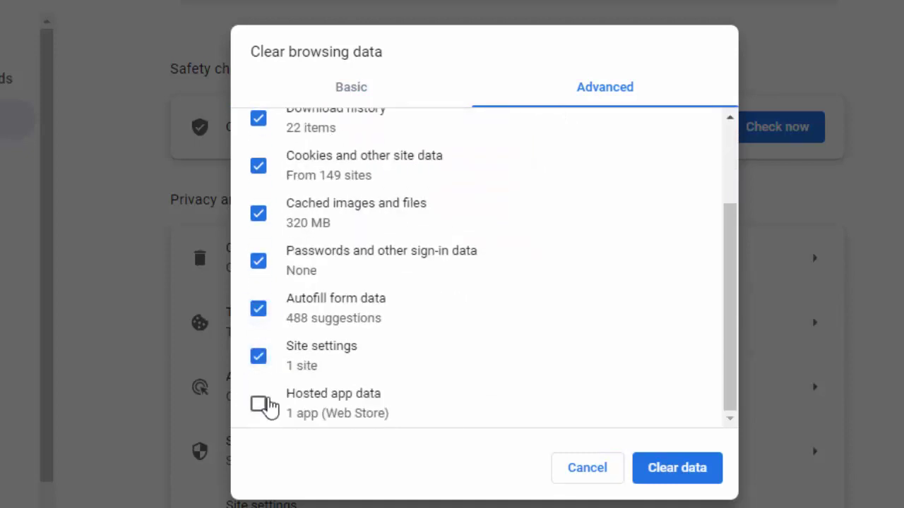
{"action": "left_click", "coordinate": [258, 404]}
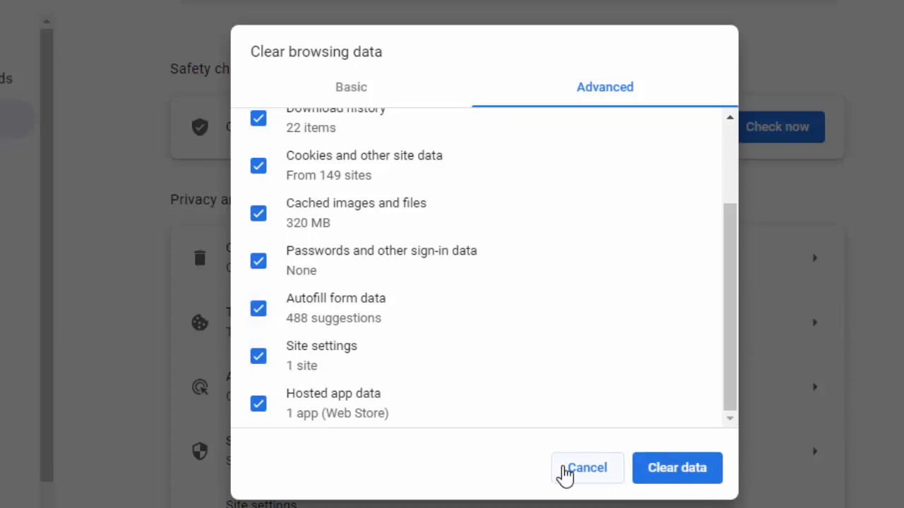
{"action": "left_click", "coordinate": [569, 470]}
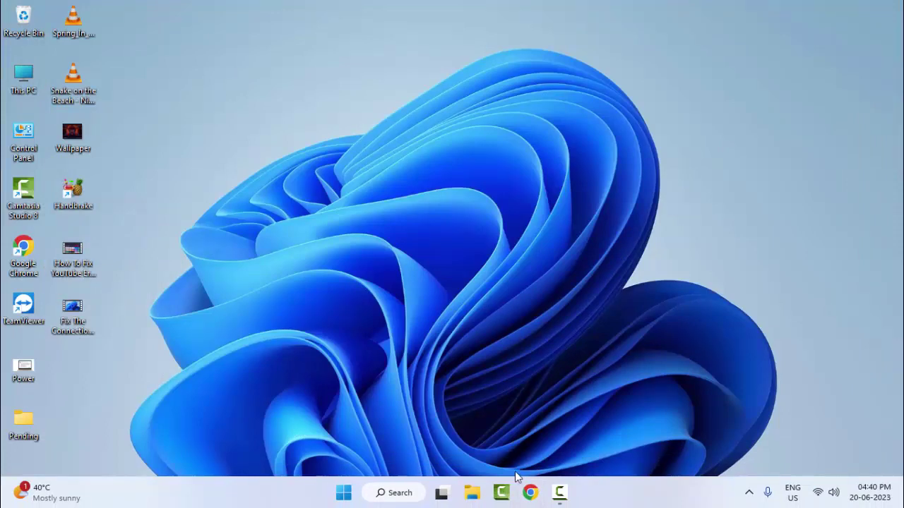
- Reopen Chrome, check About Chrome for updates (version 114.0.5735.134), then keep only a New Tab
{"action": "left_click", "coordinate": [530, 493]}
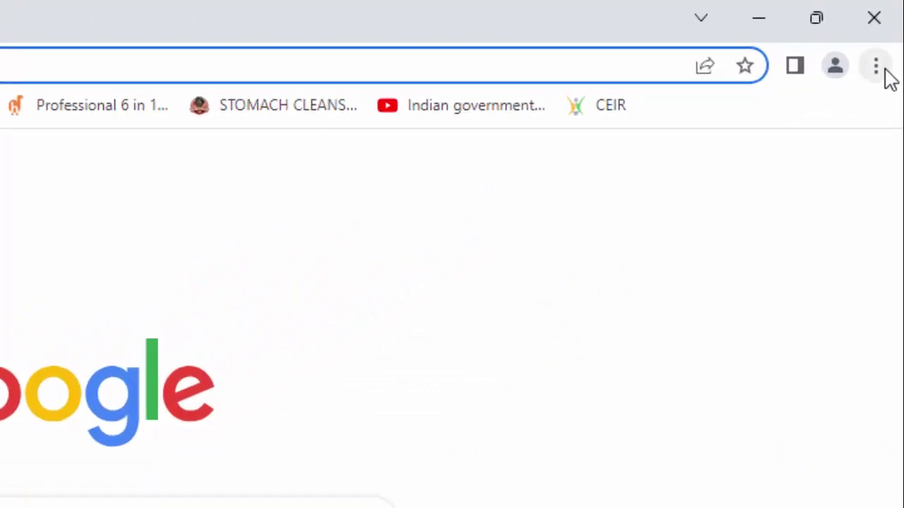
{"action": "left_click", "coordinate": [875, 67]}
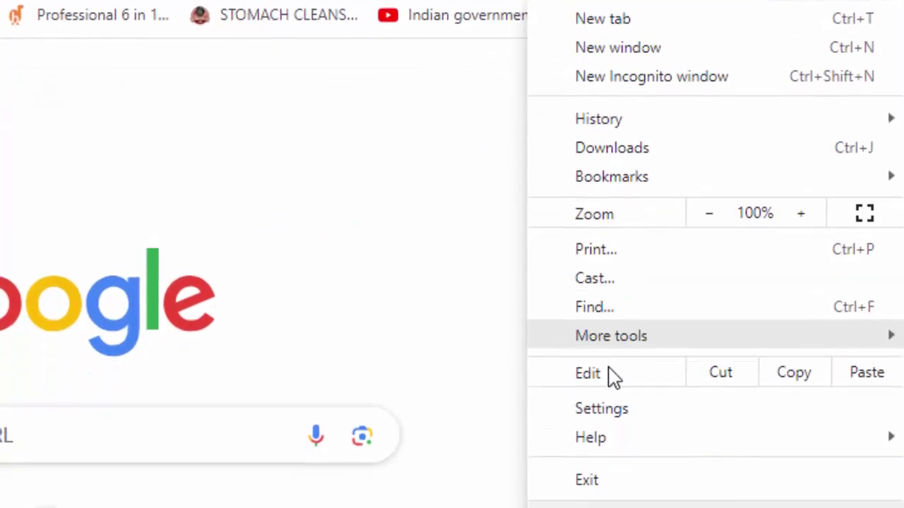
{"action": "mouse_move", "coordinate": [623, 406]}
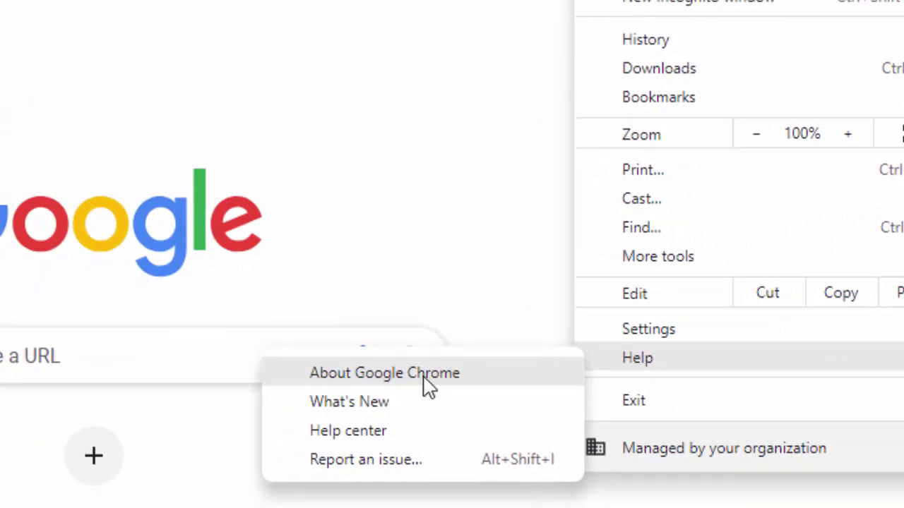
{"action": "left_click", "coordinate": [424, 376]}
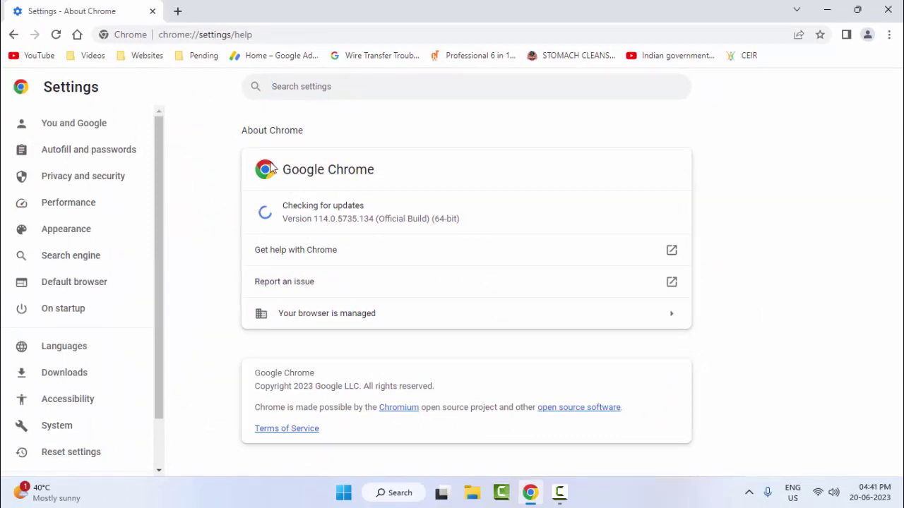
{"action": "left_click", "coordinate": [178, 11]}
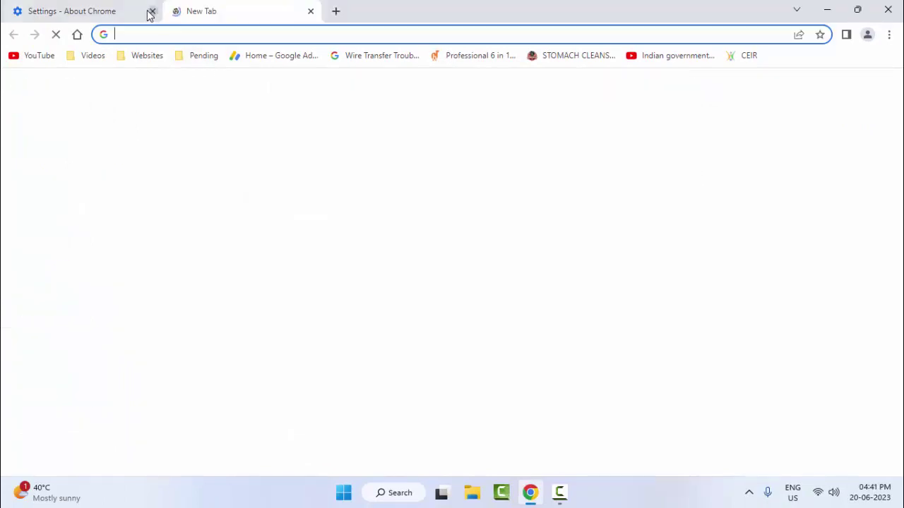
{"action": "left_click", "coordinate": [151, 12]}
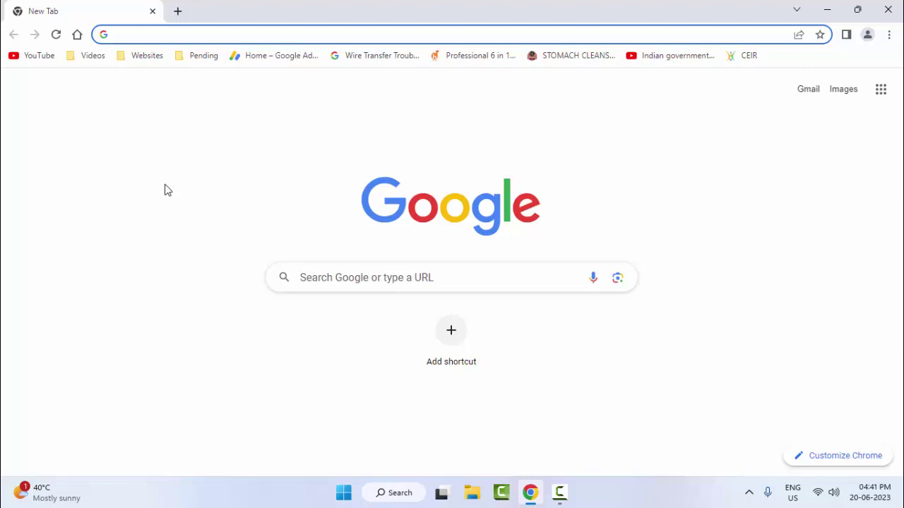
- In Chrome Settings, use Reset settings to restore settings to their original defaults
{"action": "left_click", "coordinate": [888, 36]}
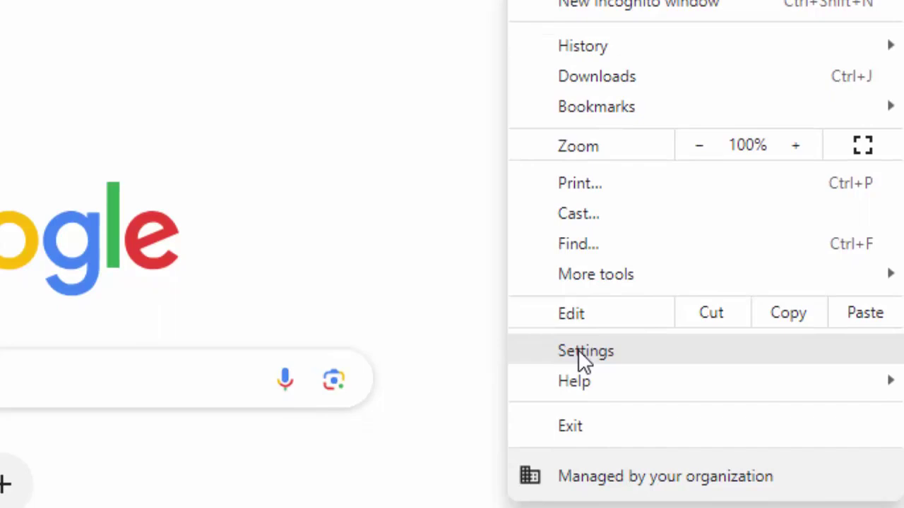
{"action": "left_click", "coordinate": [579, 351]}
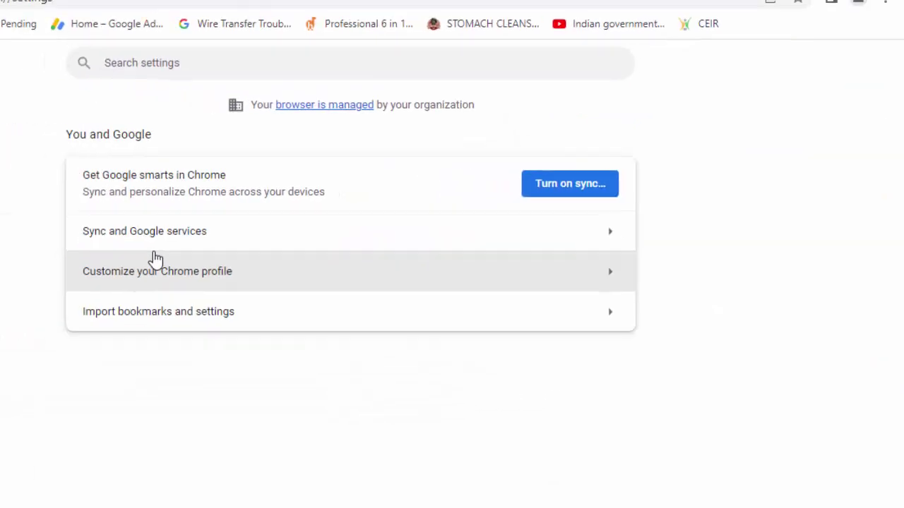
{"action": "scroll", "coordinate": [0, 417], "scroll_direction": "down", "scroll_amount": 2}
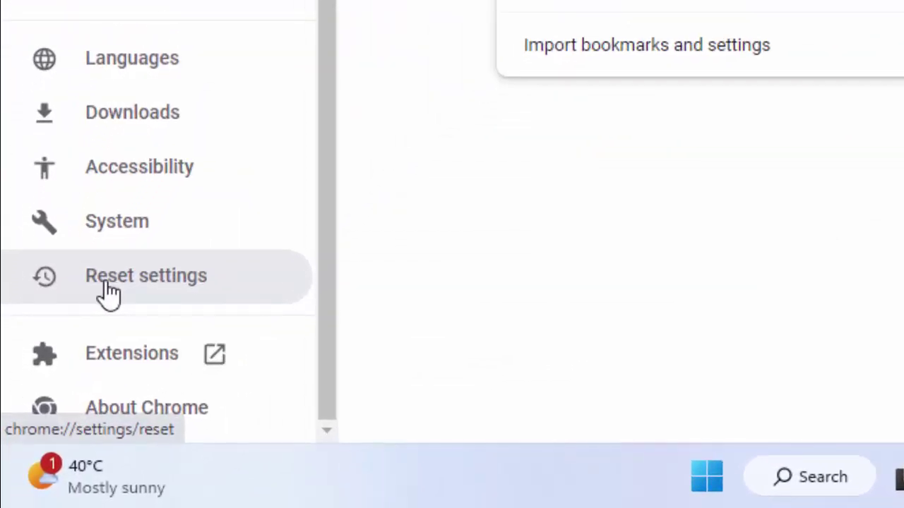
{"action": "left_click", "coordinate": [144, 284]}
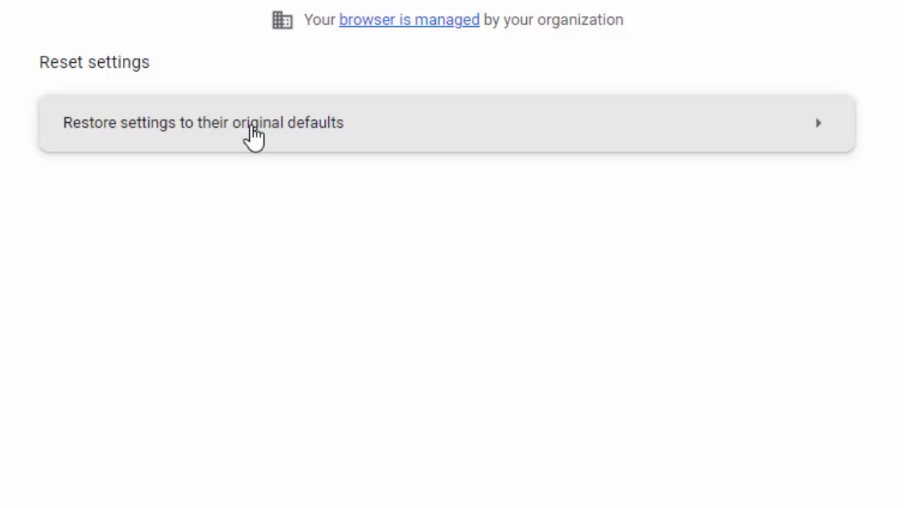
{"action": "left_click", "coordinate": [260, 136]}
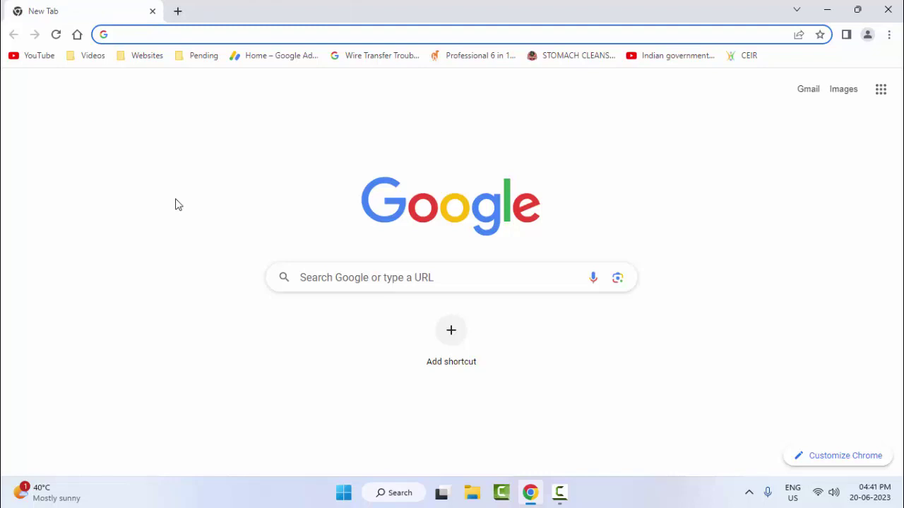
- Search the Start menu for 'comman' and launch Command Prompt as administrator
{"action": "left_click", "coordinate": [345, 493]}
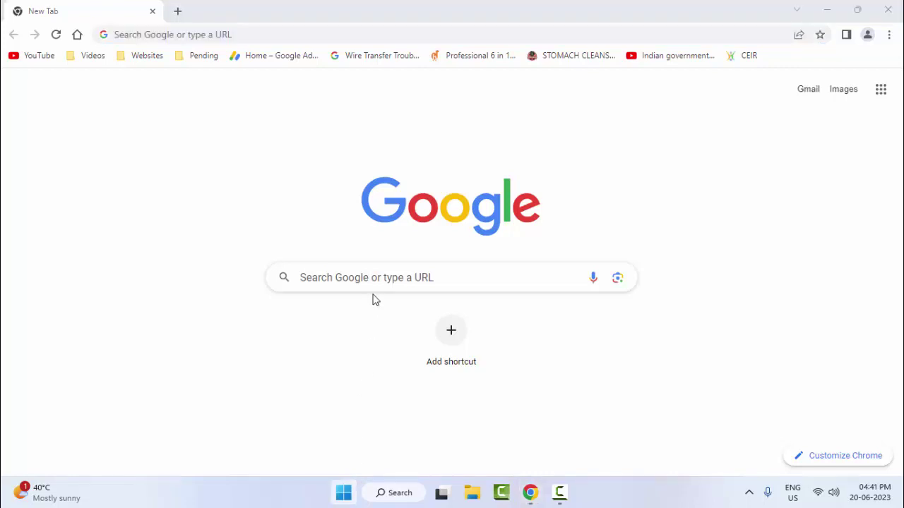
{"action": "left_click", "coordinate": [344, 494]}
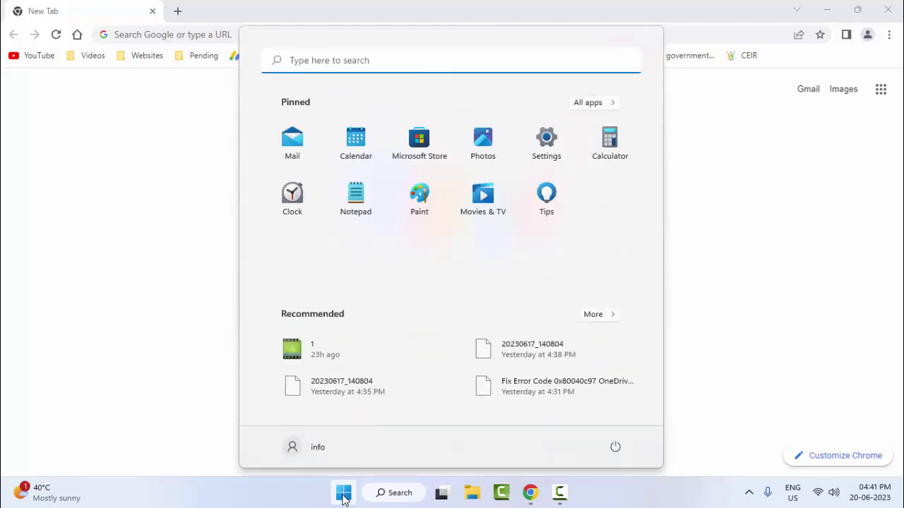
{"action": "type", "text": "command prompt"}
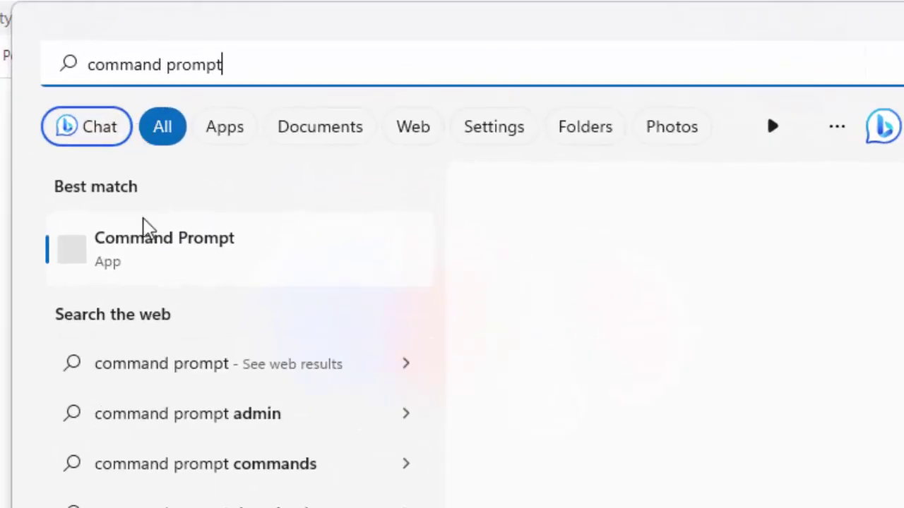
{"action": "right_click", "coordinate": [158, 253]}
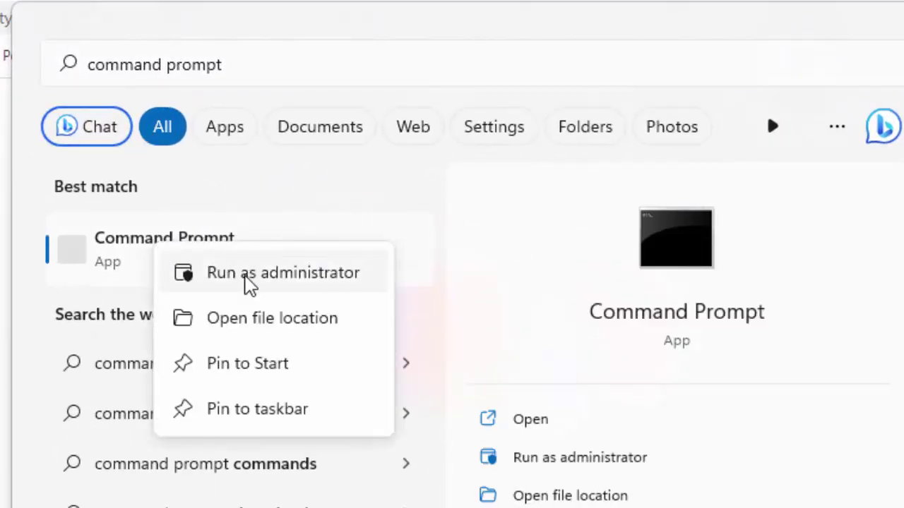
{"action": "key", "text": "Escape"}
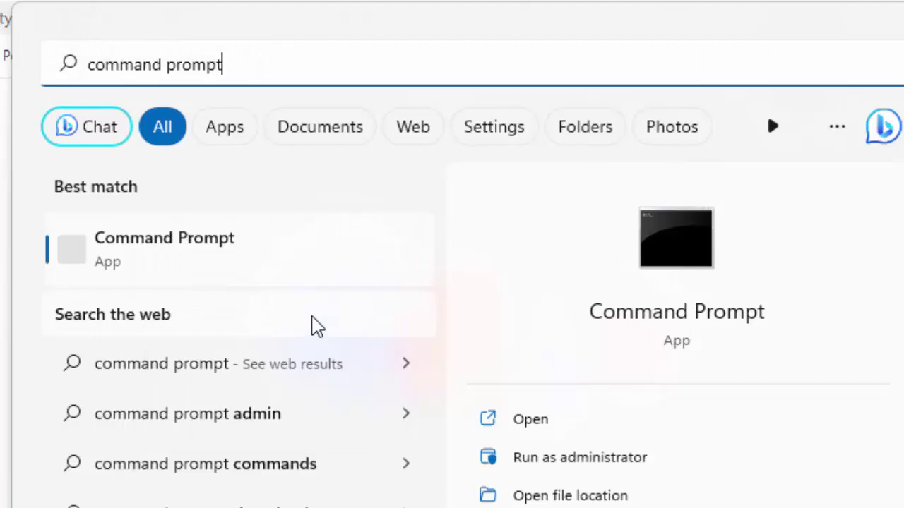
{"action": "key", "text": "Escape"}
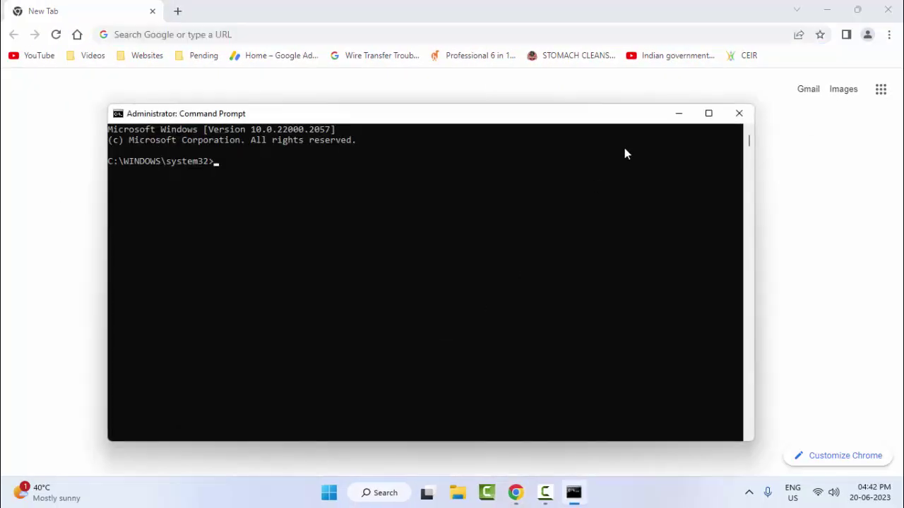
- Run ipconfig /release, ipconfig /flushdns and ipconfig /renew in the admin Command Prompt
{"action": "left_click", "coordinate": [703, 115]}
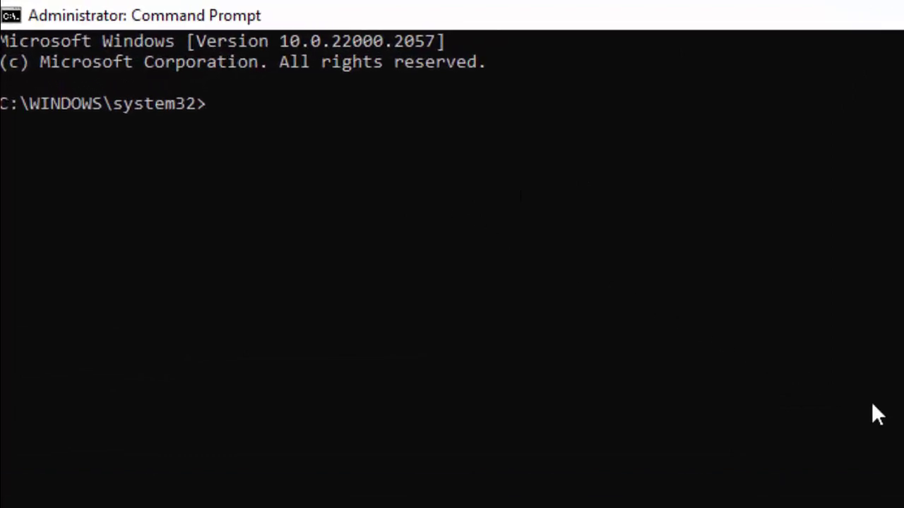
{"action": "type", "text": "ipconfig "}
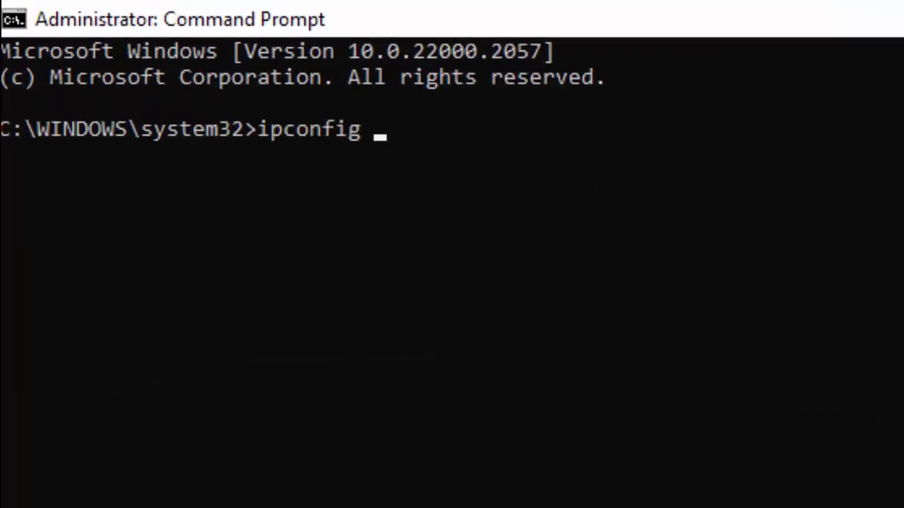
{"action": "type", "text": "/release"}
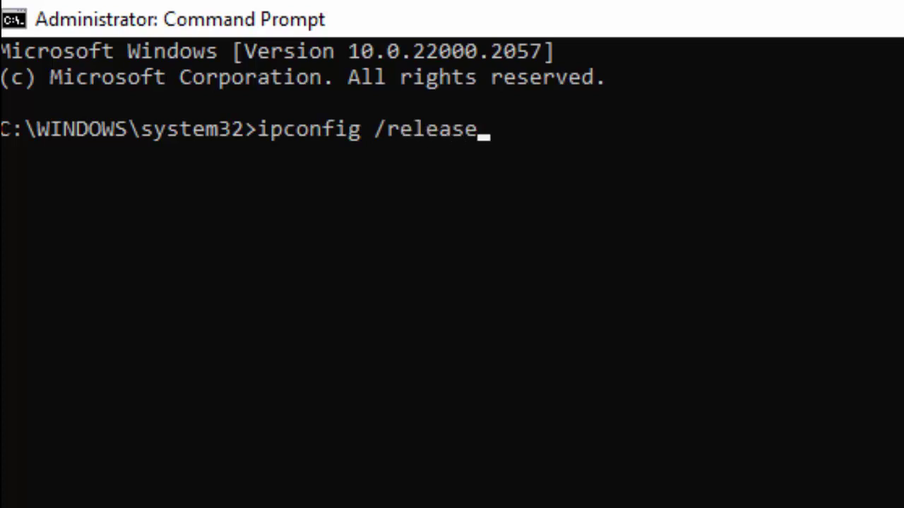
{"action": "key", "text": "Return"}
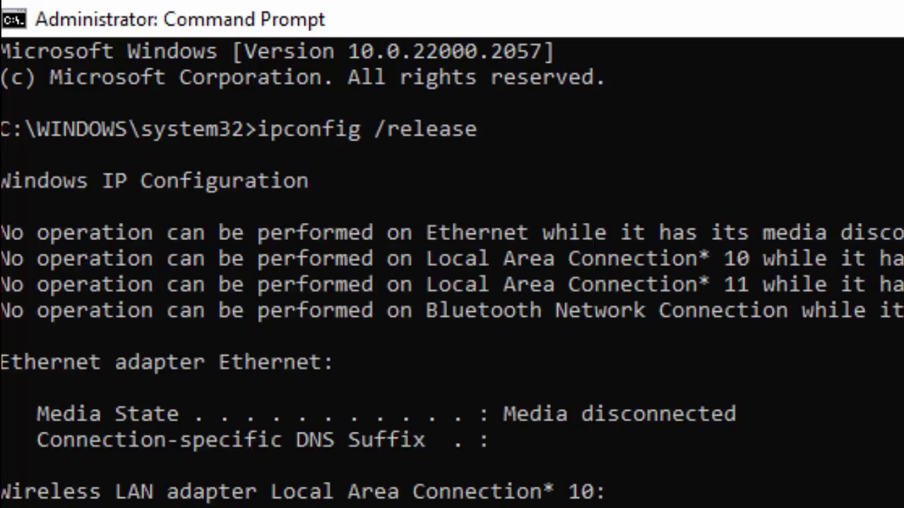
{"action": "type", "text": "ip"}
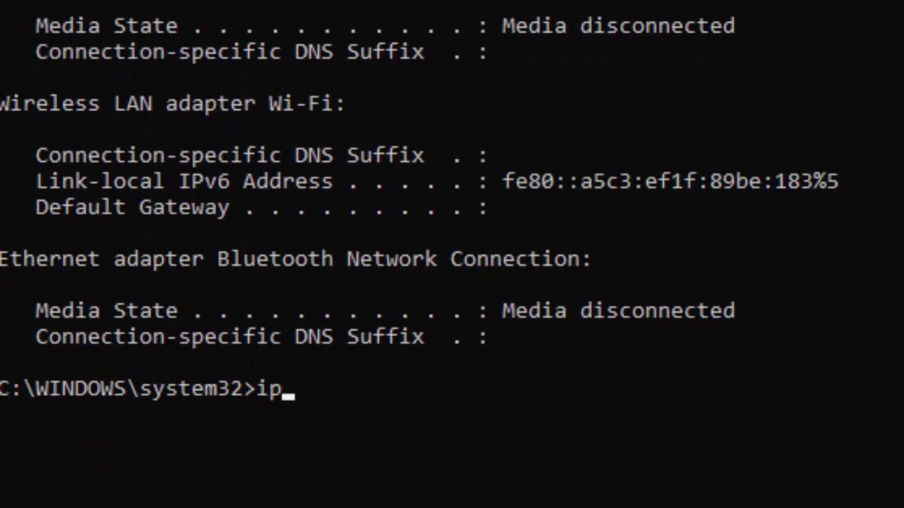
{"action": "type", "text": "config /"}
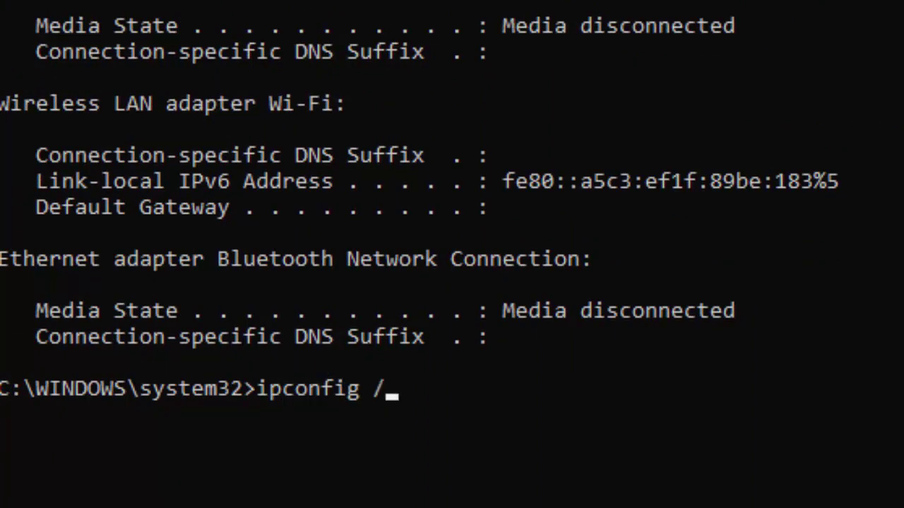
{"action": "type", "text": "flushdns"}
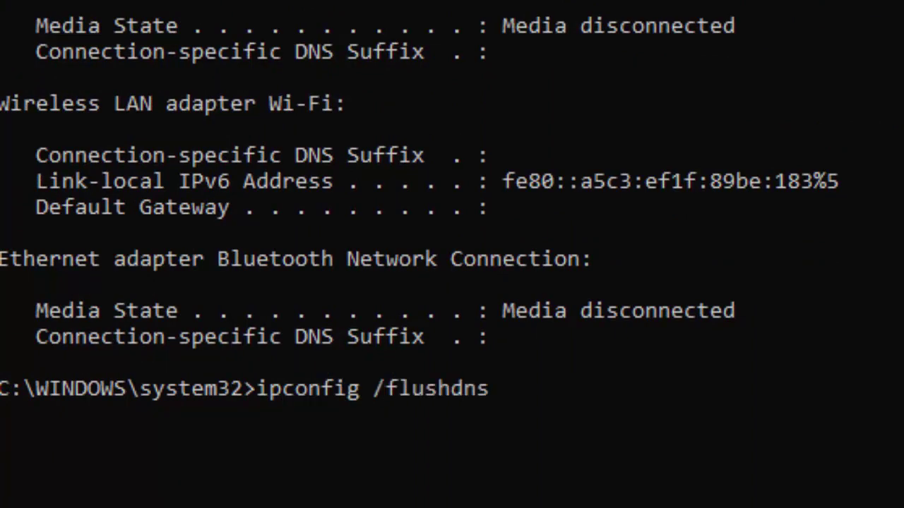
{"action": "key", "text": "Return"}
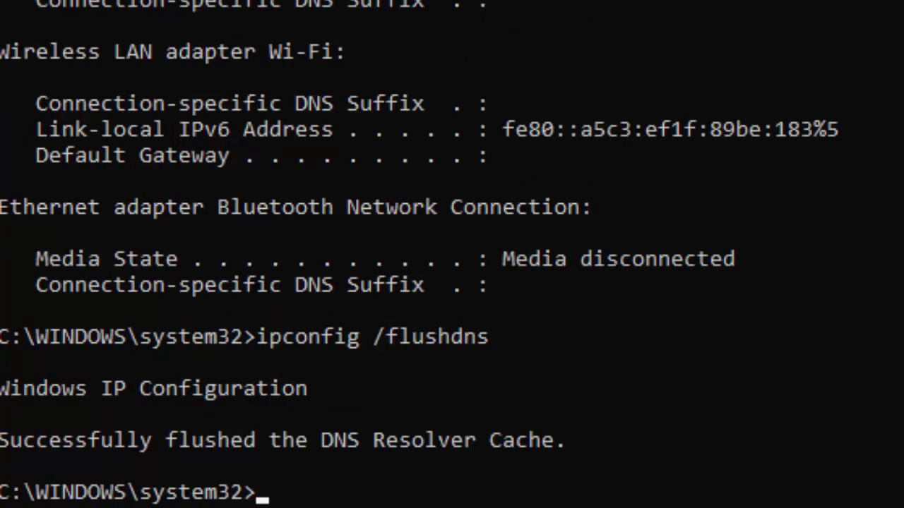
{"action": "type", "text": "ipconfig"}
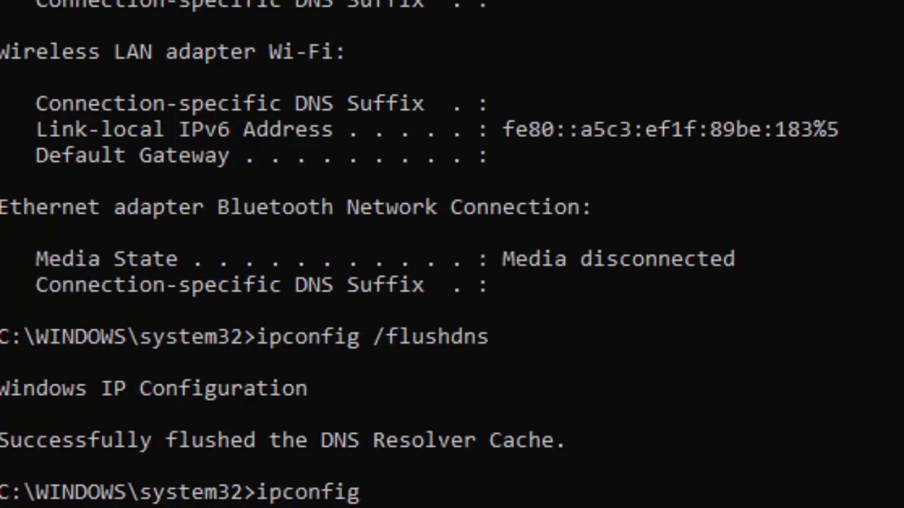
{"action": "type", "text": " /renew"}
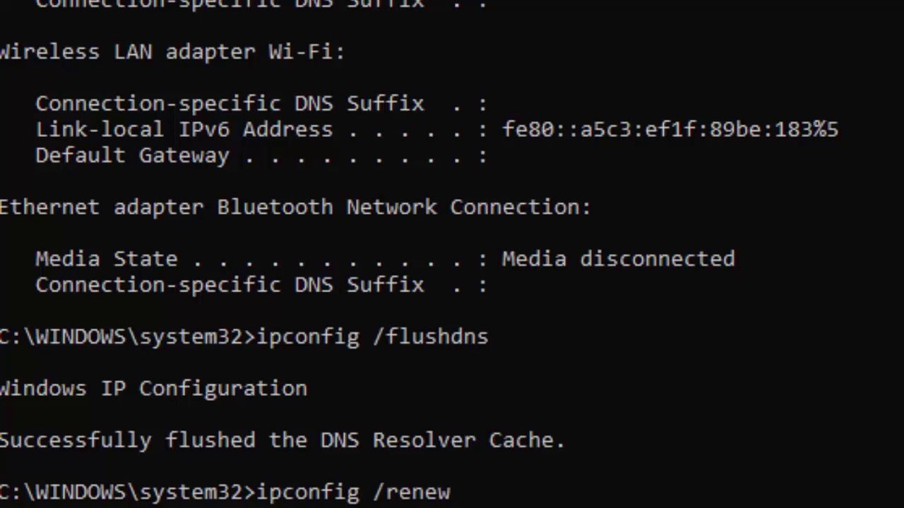
{"action": "key", "text": "Return"}
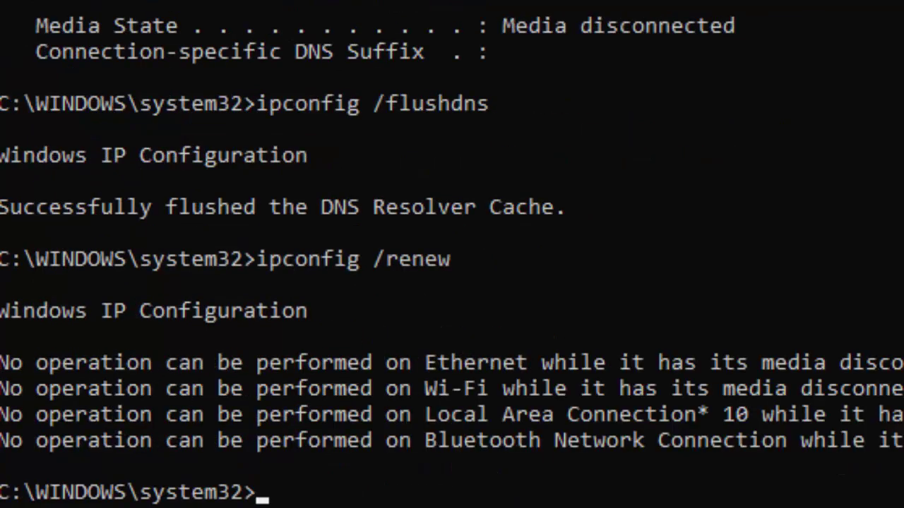
- Run netsh int ip reset, then netsh winsock reset to reset TCP/IP and Winsock
{"action": "type", "text": "netsh"}
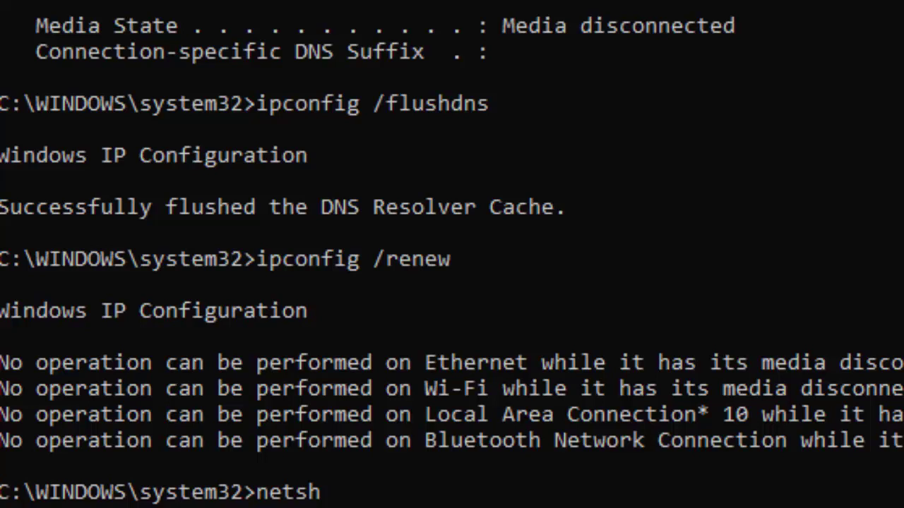
{"action": "type", "text": " int ip "}
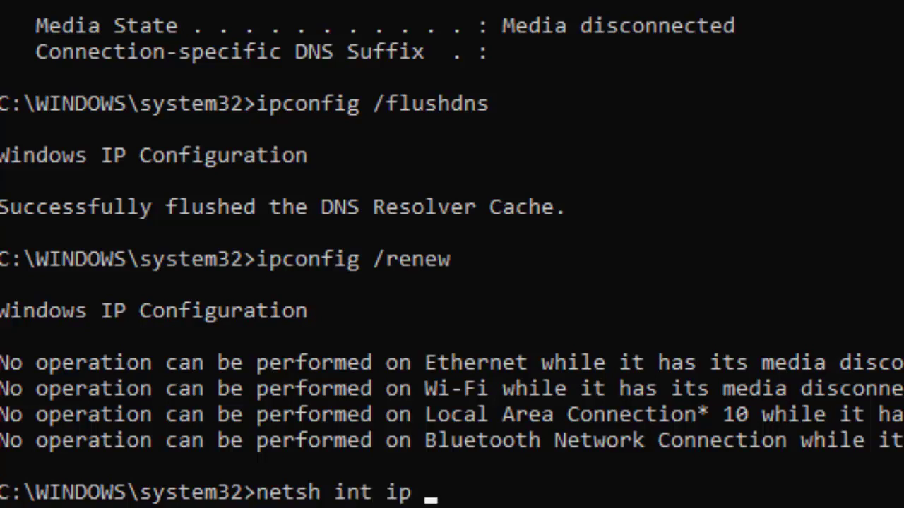
{"action": "type", "text": "reset"}
{"action": "key", "text": "Return"}
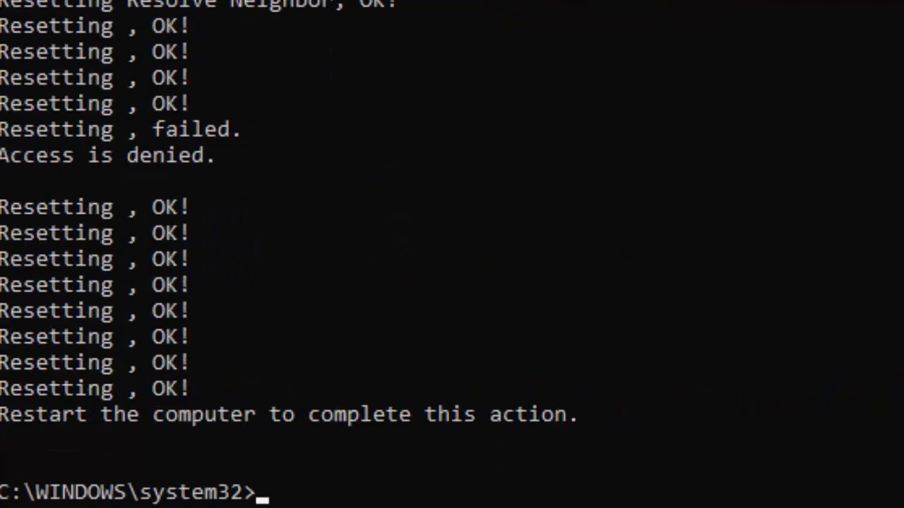
{"action": "type", "text": "netsh"}
{"action": "scroll", "coordinate": [791, 259], "scroll_direction": "down", "scroll_amount": 1}
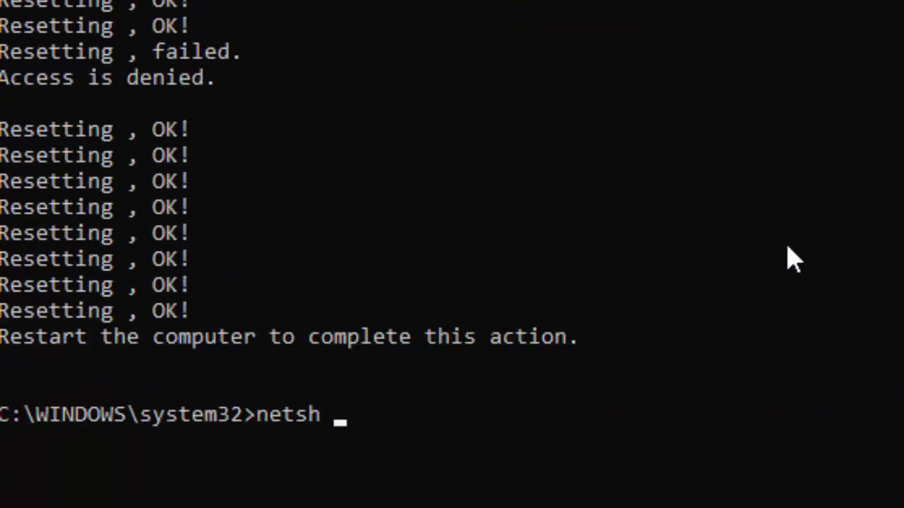
{"action": "type", "text": "winsock reset"}
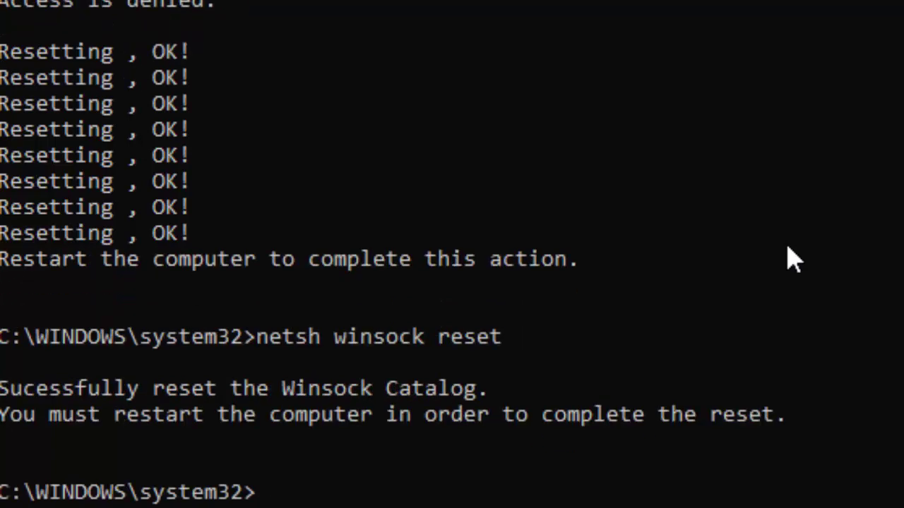
- Bring Chrome forward from the taskbar and minimize it to reveal the desktop
{"action": "left_click", "coordinate": [529, 492]}
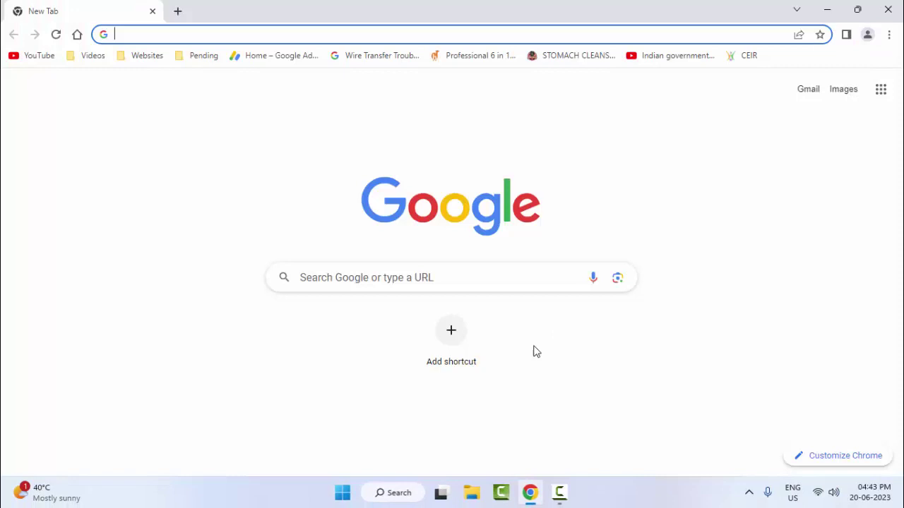
{"action": "left_click", "coordinate": [826, 10]}
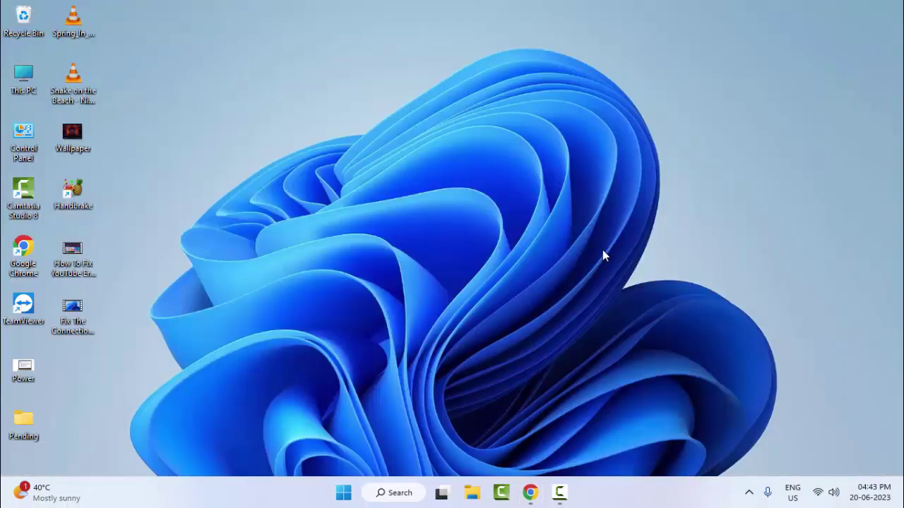